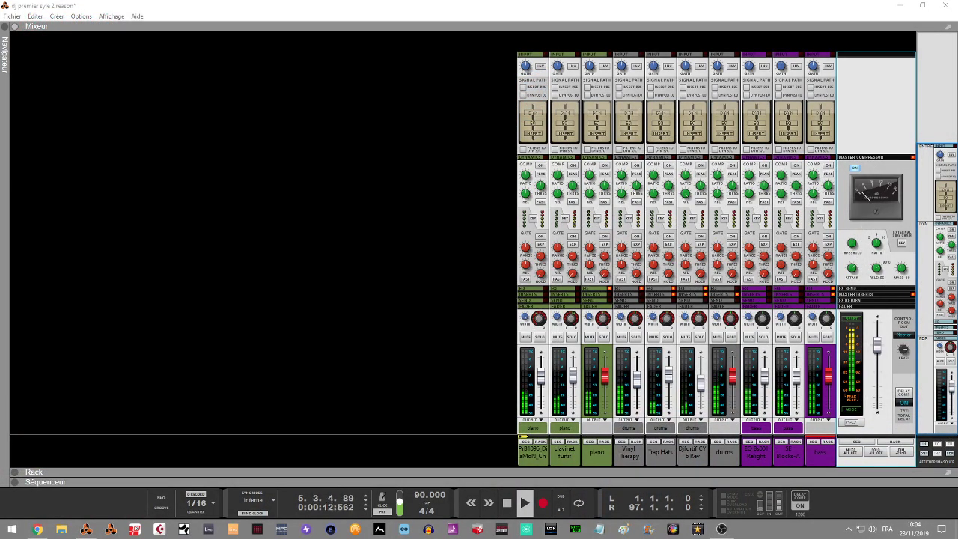
# Show the rack and hide the programmer of the Master Section's mastering effects
pyautogui.click(854, 115)
pyautogui.press('F6')
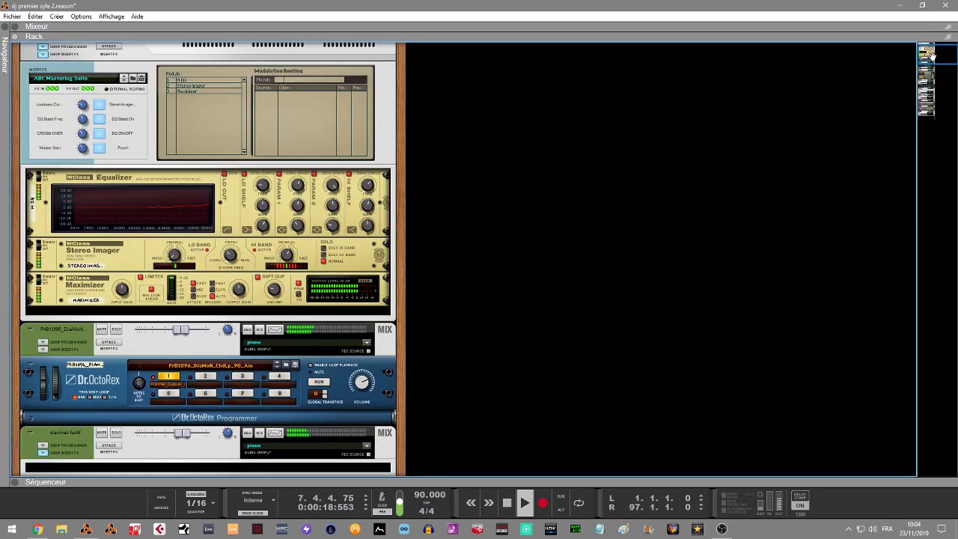
pyautogui.click(43, 47)
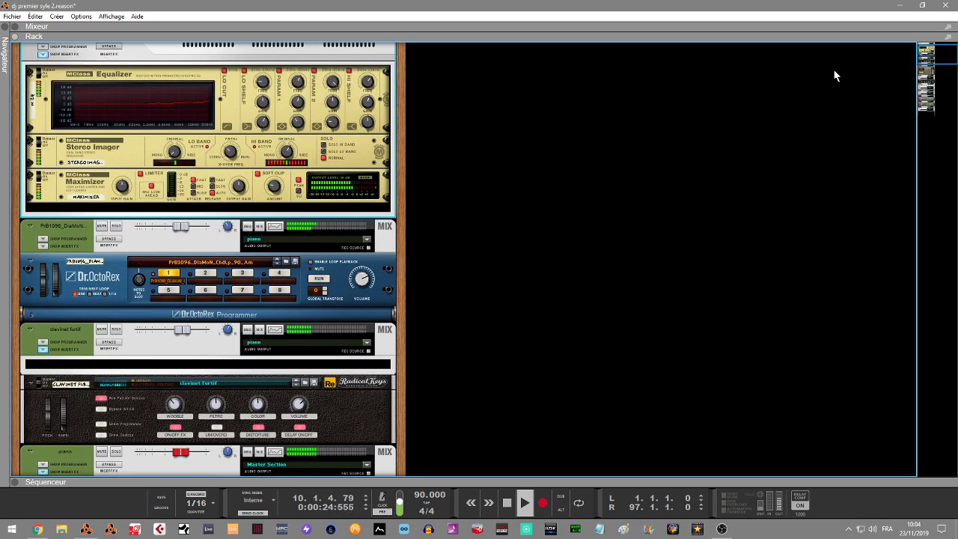
# Open the plug-in windows of DD AutoPan, IHeartNY and DD MonoDelay in the rack for viewing
pyautogui.moveTo(939, 51); pyautogui.dragTo(957, 85)
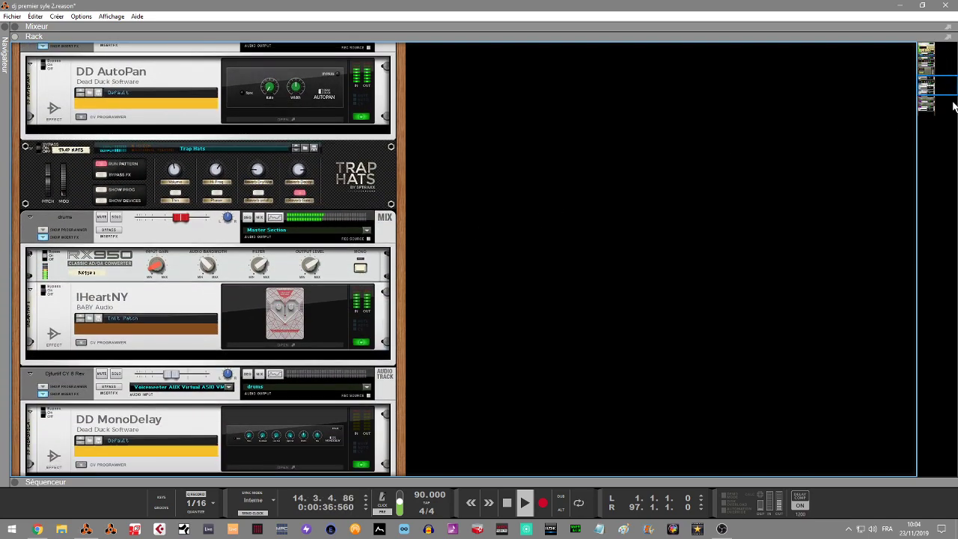
pyautogui.moveTo(928, 89); pyautogui.dragTo(929, 81)
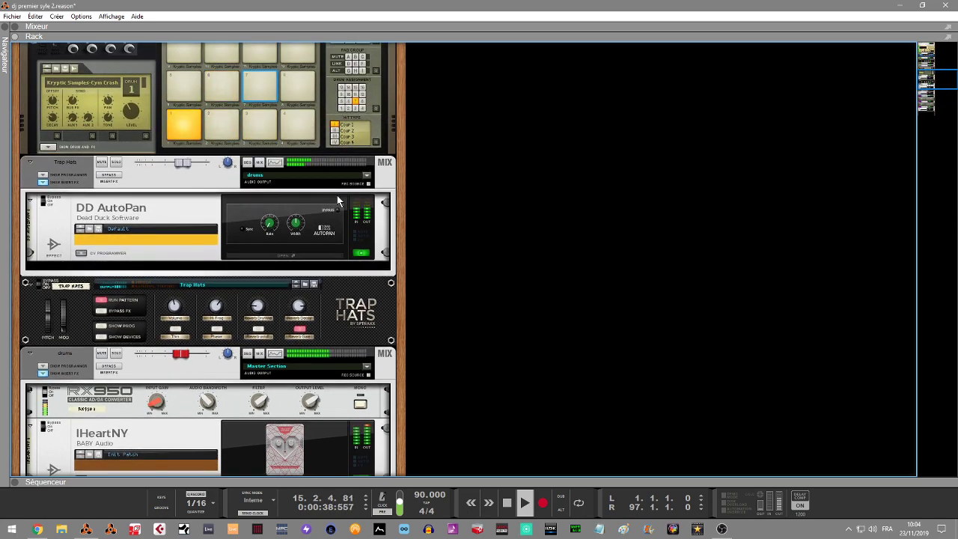
pyautogui.click(315, 223)
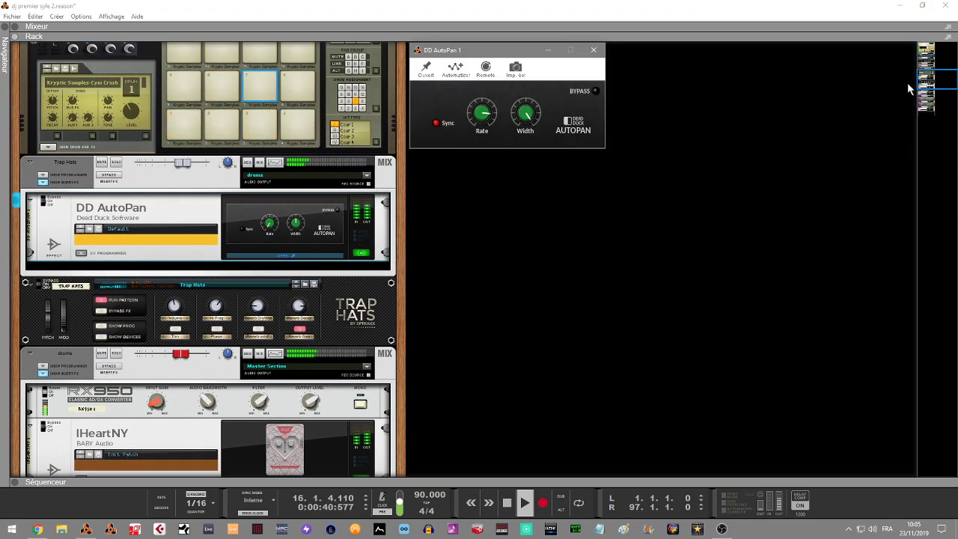
pyautogui.moveTo(931, 77); pyautogui.dragTo(931, 94)
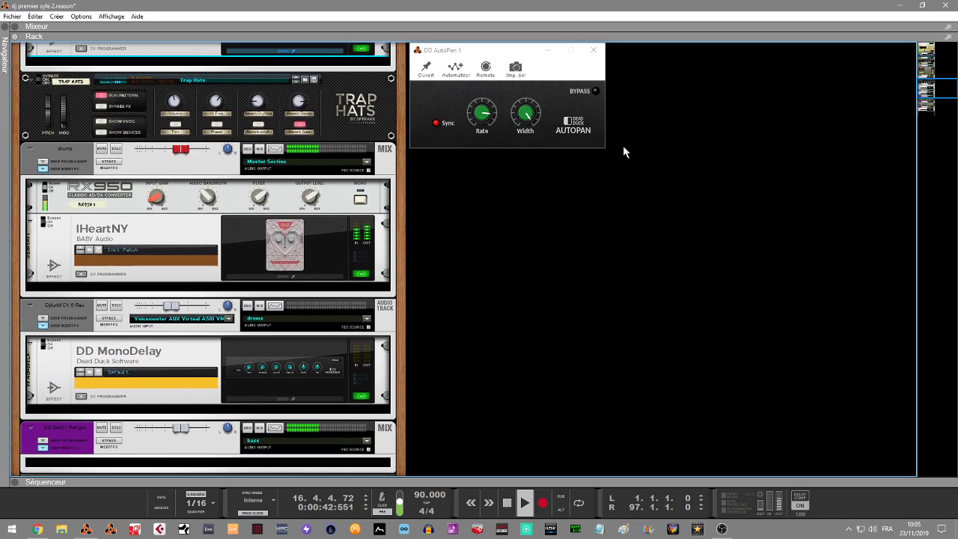
pyautogui.click(287, 245)
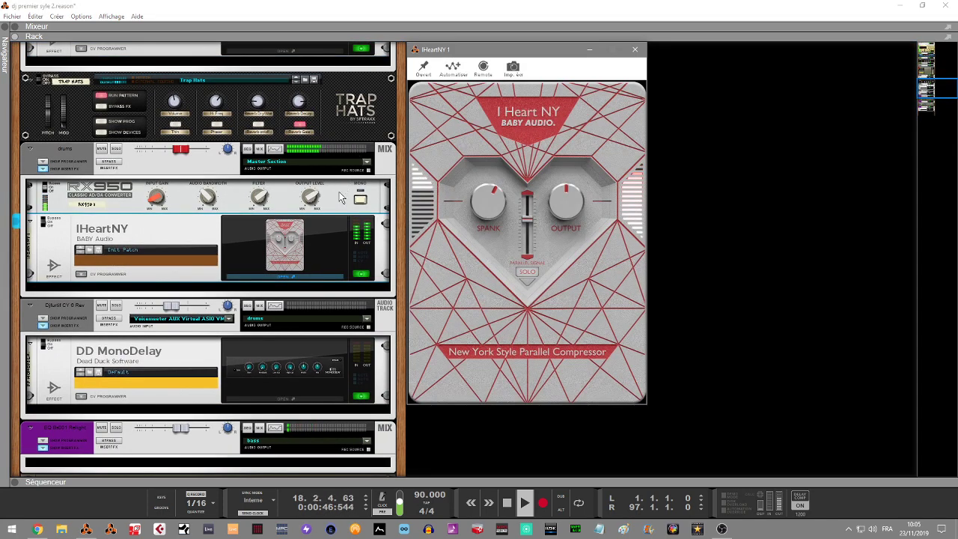
pyautogui.click(316, 369)
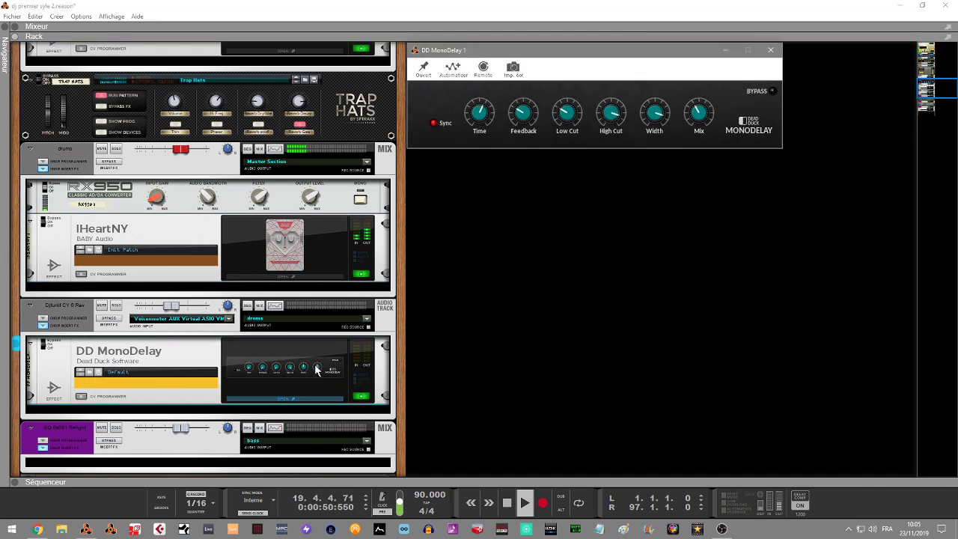
# View the bass channel's SuperVHS plug-in window, return to the mixer and close the plug-in window
pyautogui.moveTo(943, 96); pyautogui.dragTo(953, 111)
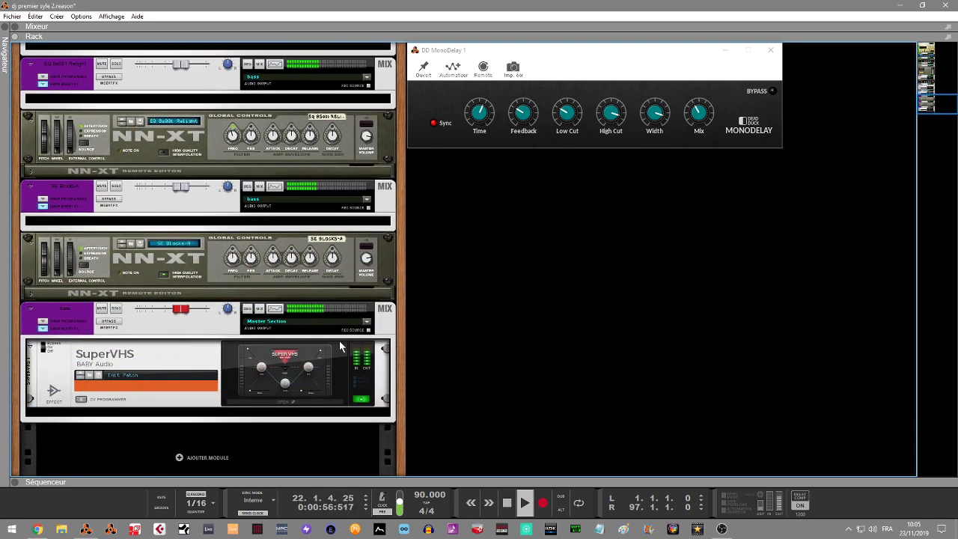
pyautogui.click(297, 371)
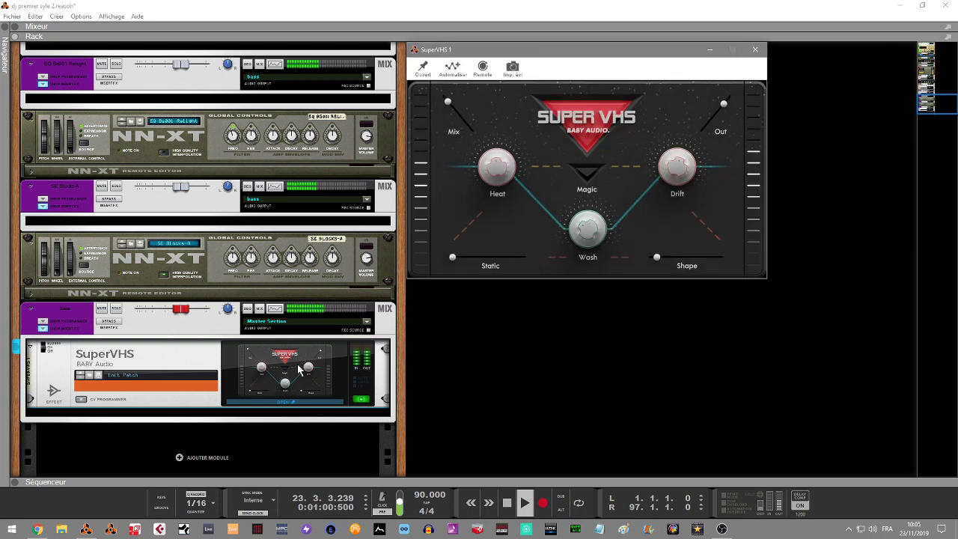
pyautogui.press('F5')
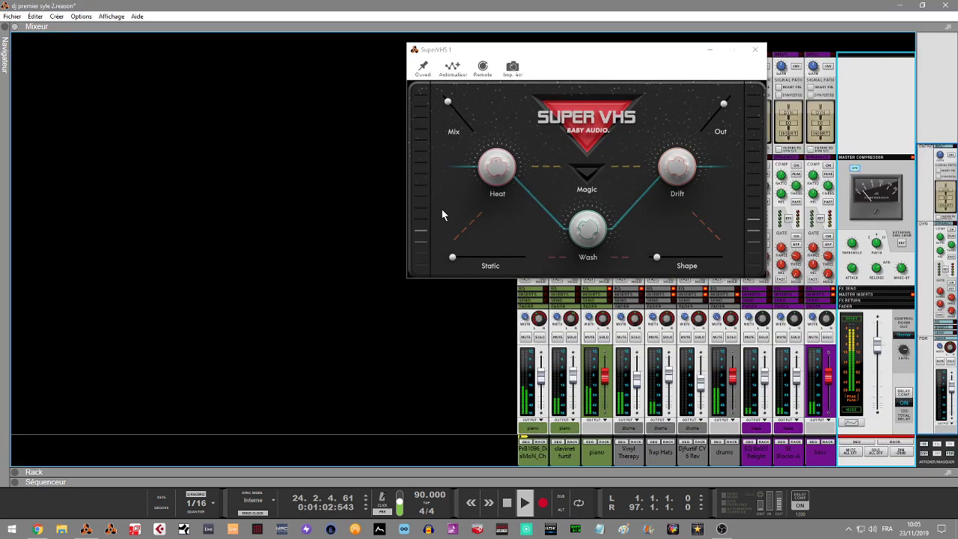
pyautogui.click(755, 50)
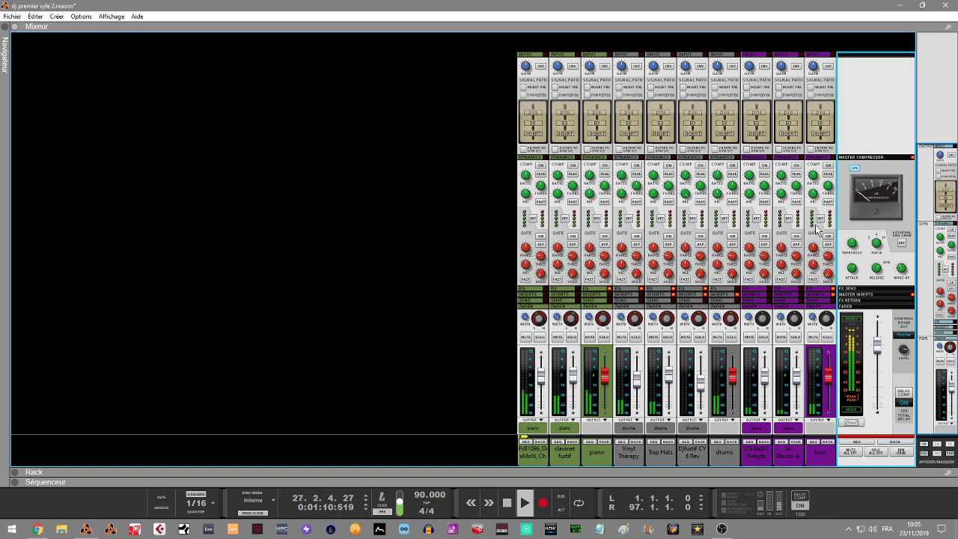
# Show the sequencer with the whole arrangement filling the timeline width and the track lanes enlarged
pyautogui.press('F7')
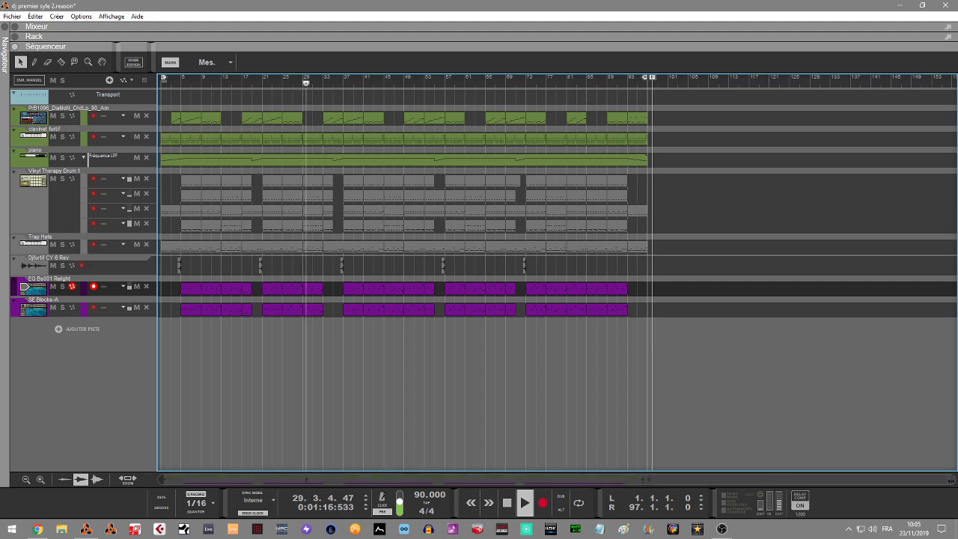
pyautogui.moveTo(948, 481); pyautogui.dragTo(650, 481)
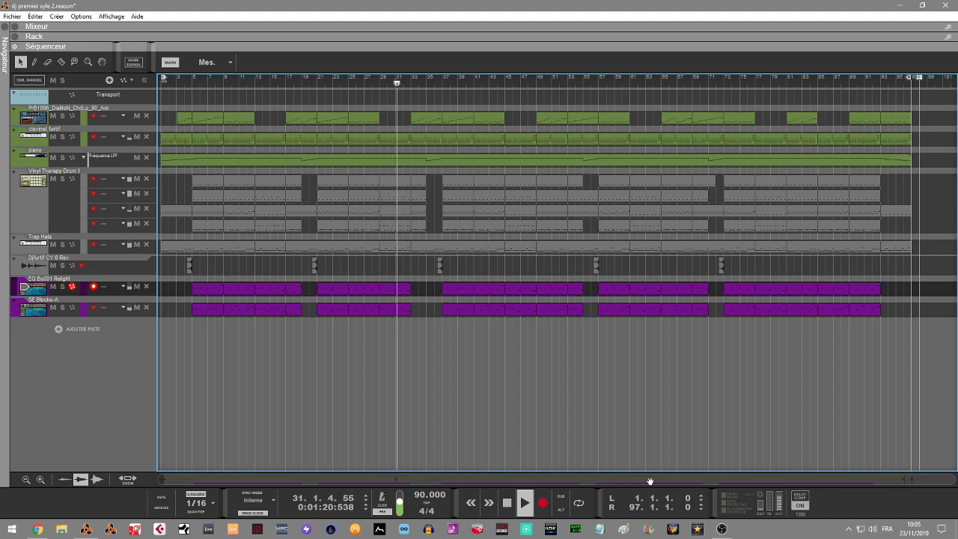
pyautogui.click(38, 479)
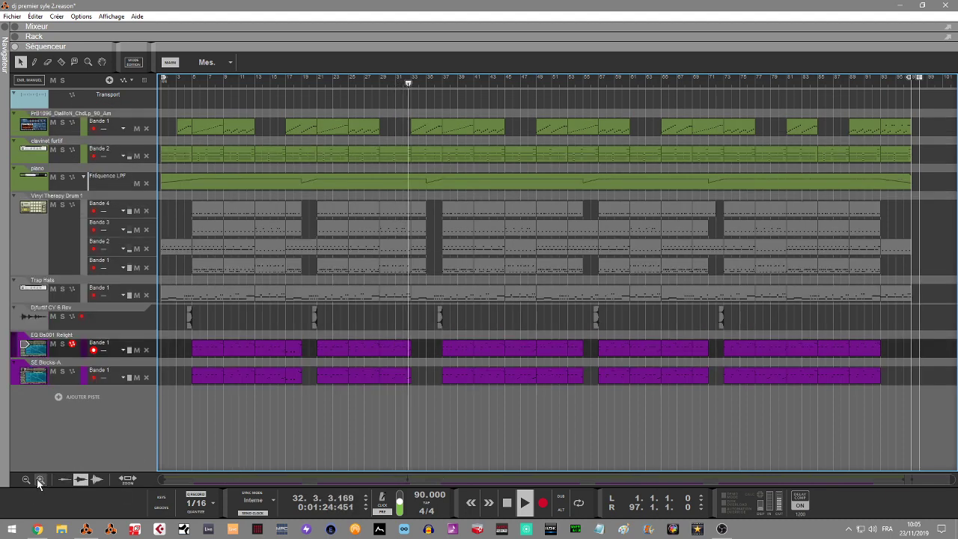
pyautogui.click(39, 479)
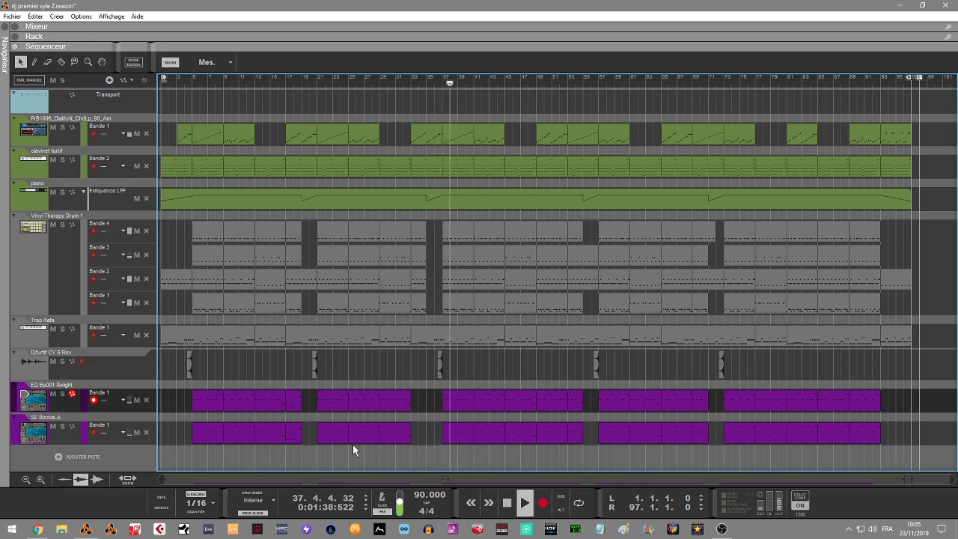
# Review the song's mixer, sequencer and rack views, including the Master Section devices at the start of the rack
pyautogui.press('F5')
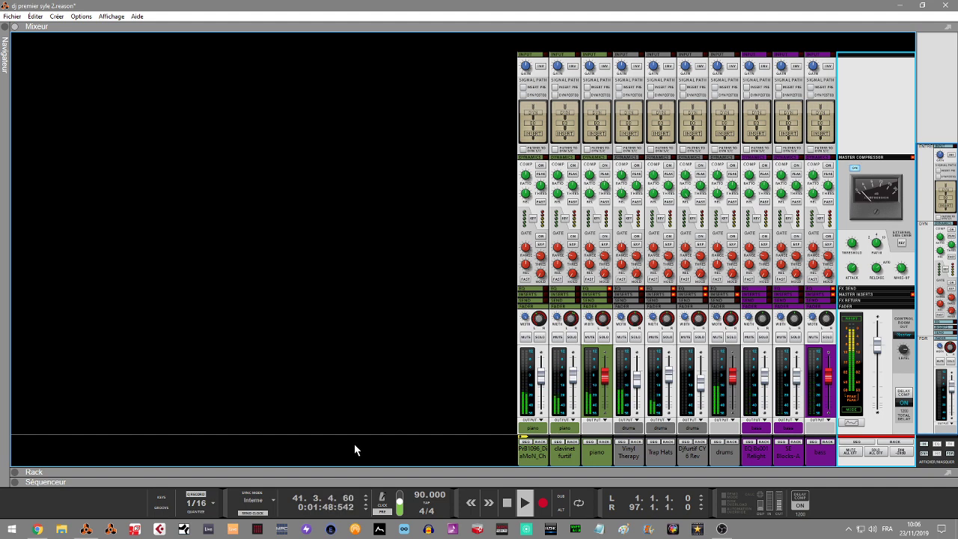
pyautogui.press('F7')
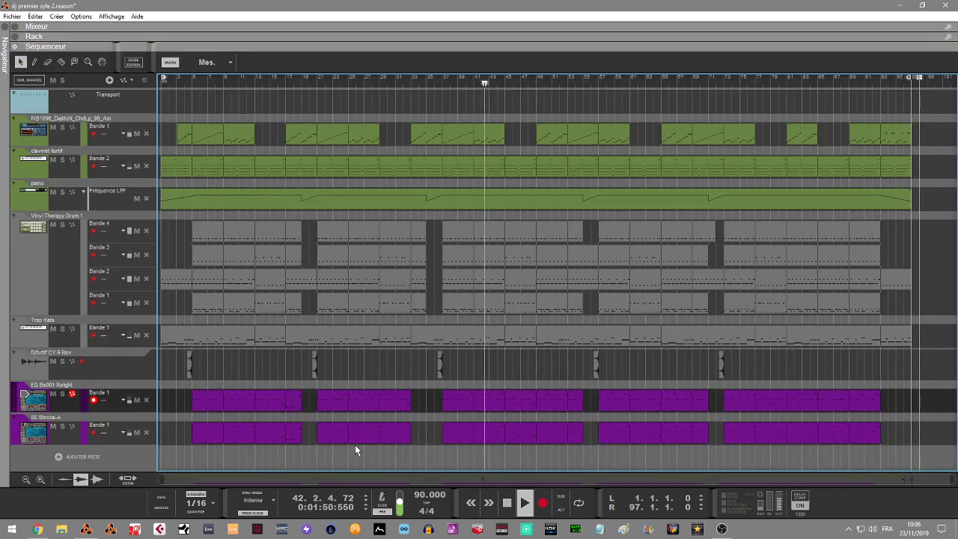
pyautogui.press('F6')
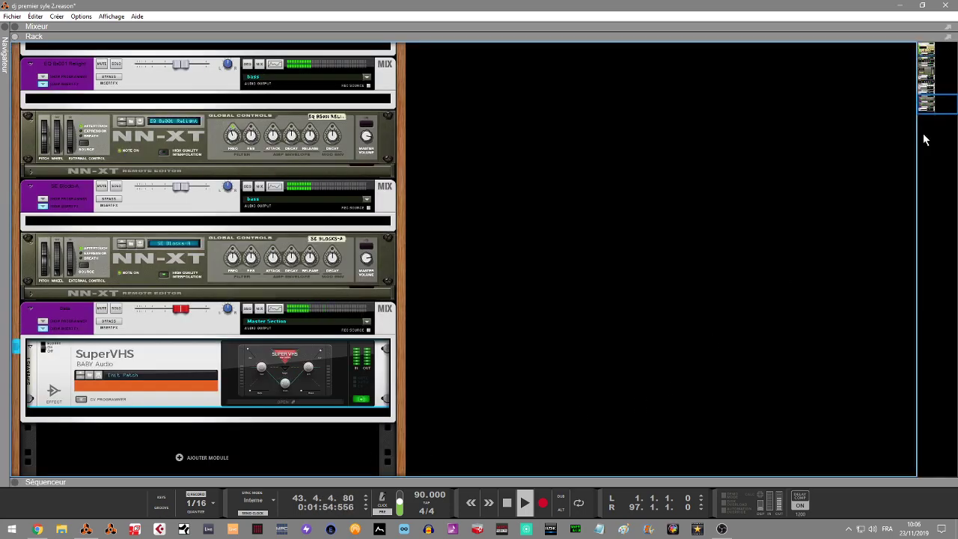
pyautogui.moveTo(933, 110); pyautogui.dragTo(927, 51)
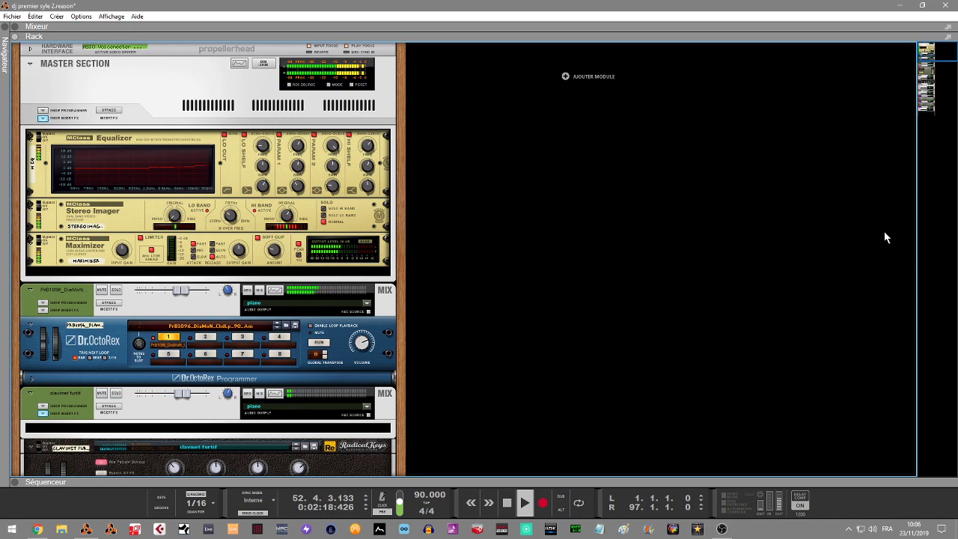
pyautogui.press('F7')
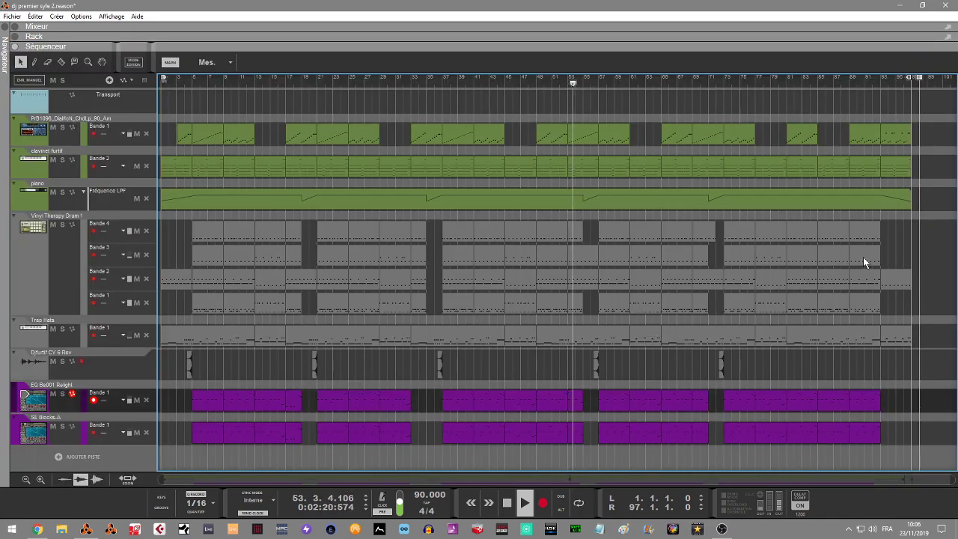
pyautogui.press('F6')
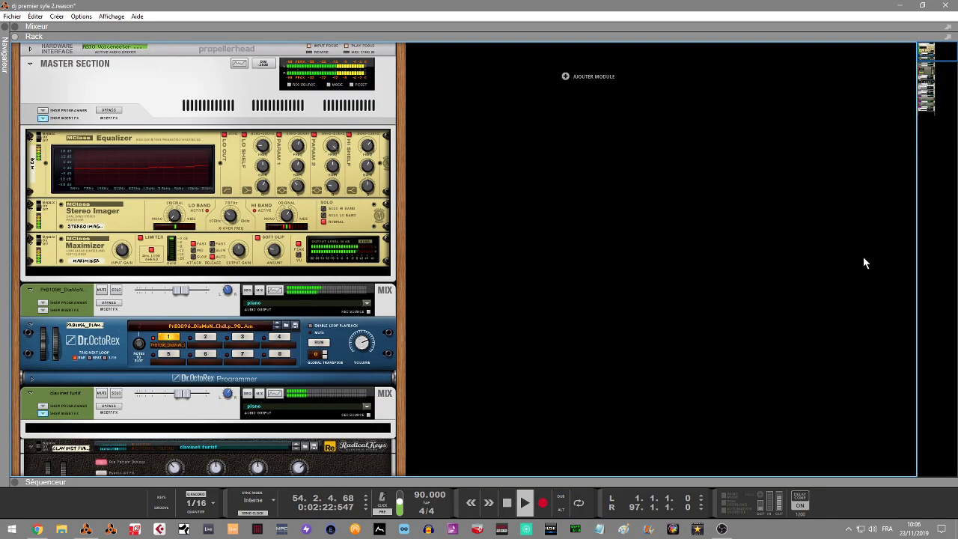
pyautogui.press('F5')
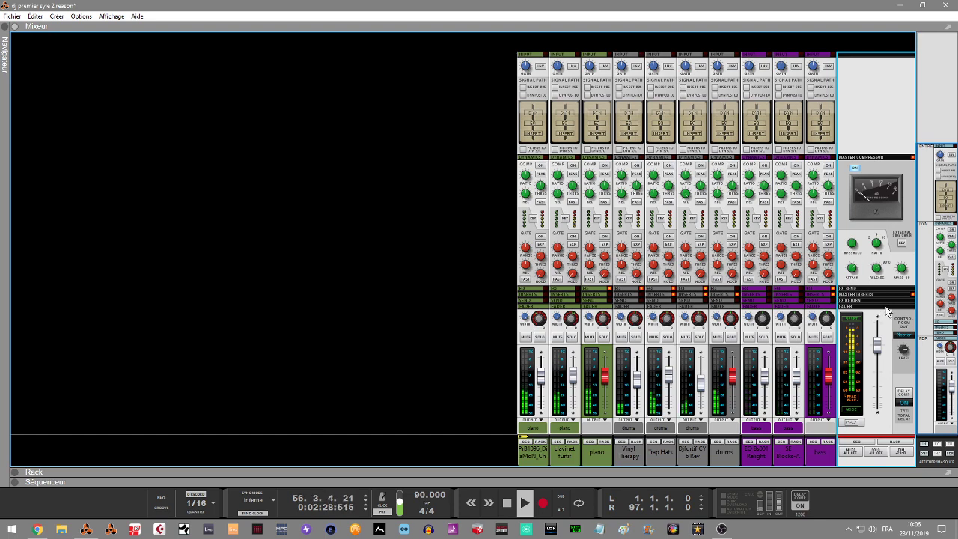
pyautogui.press('F6')
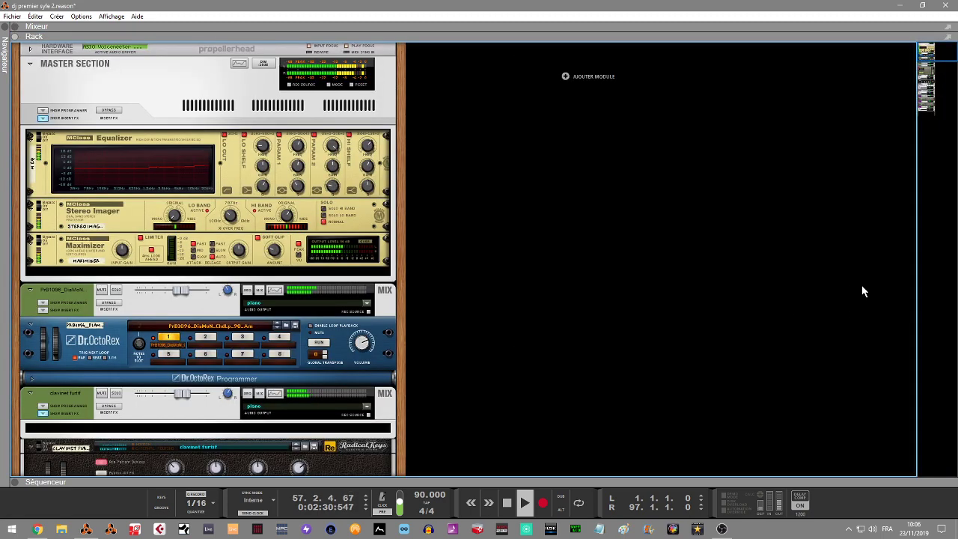
# Open the drums channel's IHeartNY window, pin it open, and open the bass channel's SuperVHS window as well
pyautogui.moveTo(927, 52); pyautogui.dragTo(934, 87)
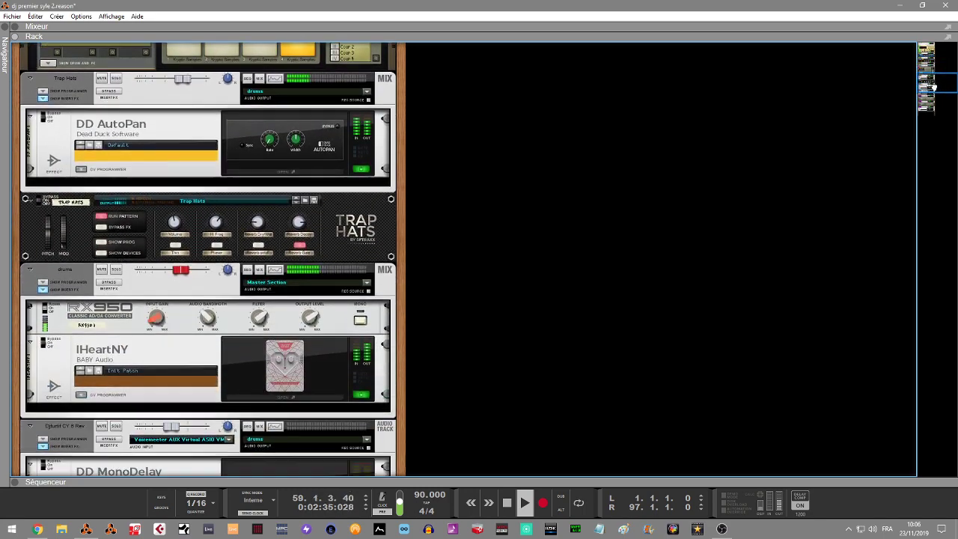
pyautogui.doubleClick(342, 349)
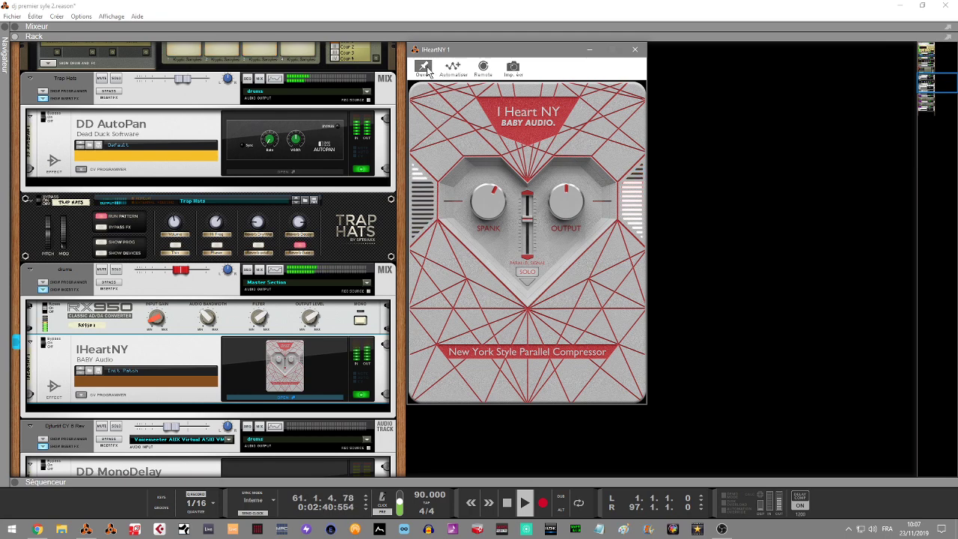
pyautogui.moveTo(938, 81); pyautogui.dragTo(943, 107)
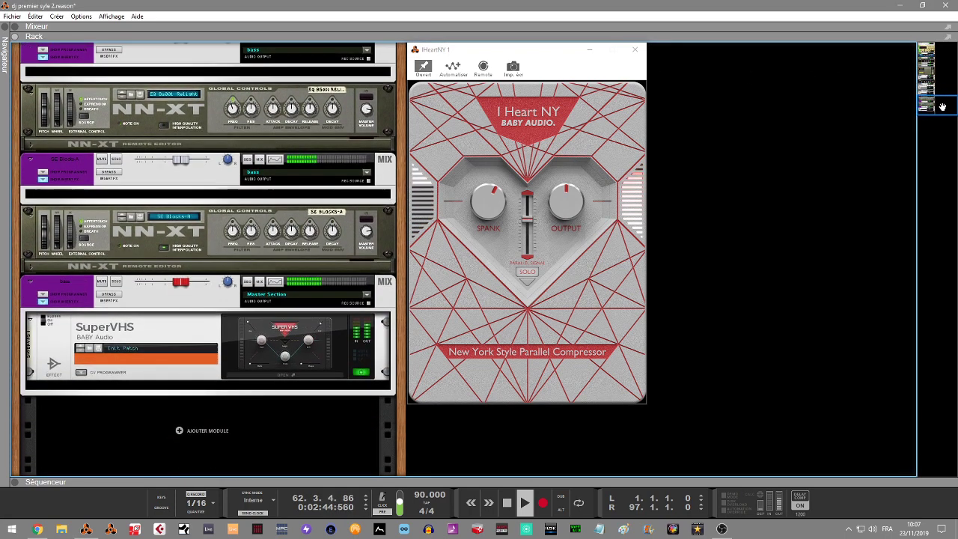
pyautogui.click(286, 350)
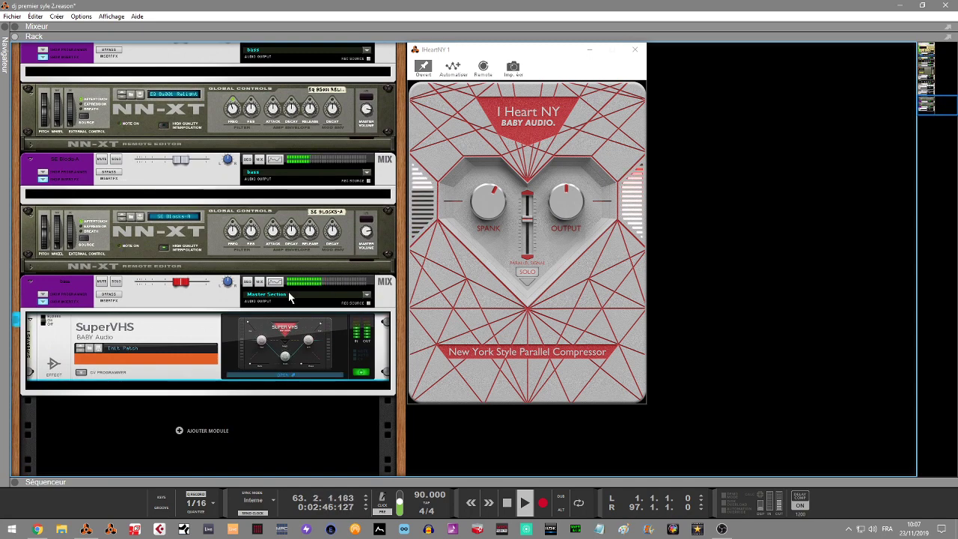
# Arrange the IHeartNY and SuperVHS plug-in windows side by side without overlap
pyautogui.moveTo(557, 52); pyautogui.dragTo(702, 242)
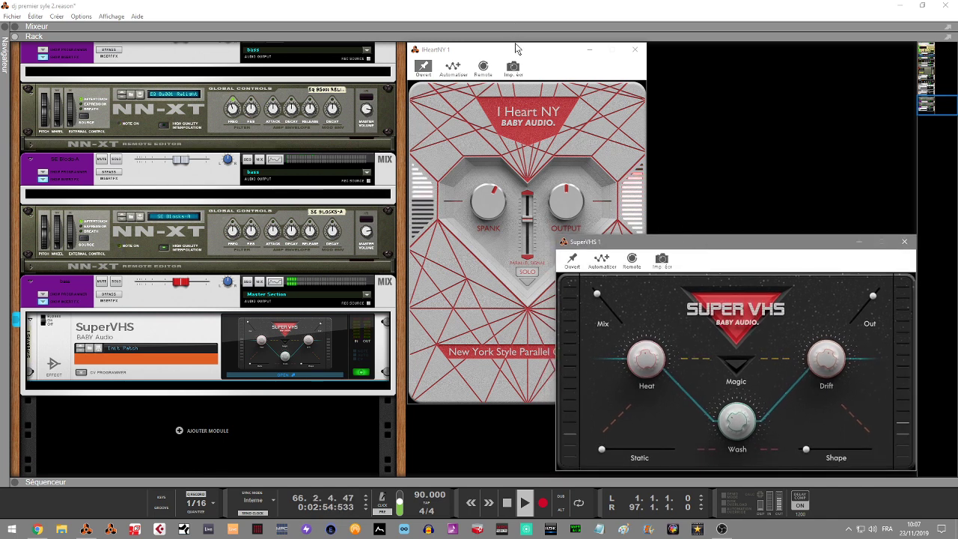
pyautogui.moveTo(531, 52); pyautogui.dragTo(440, 120)
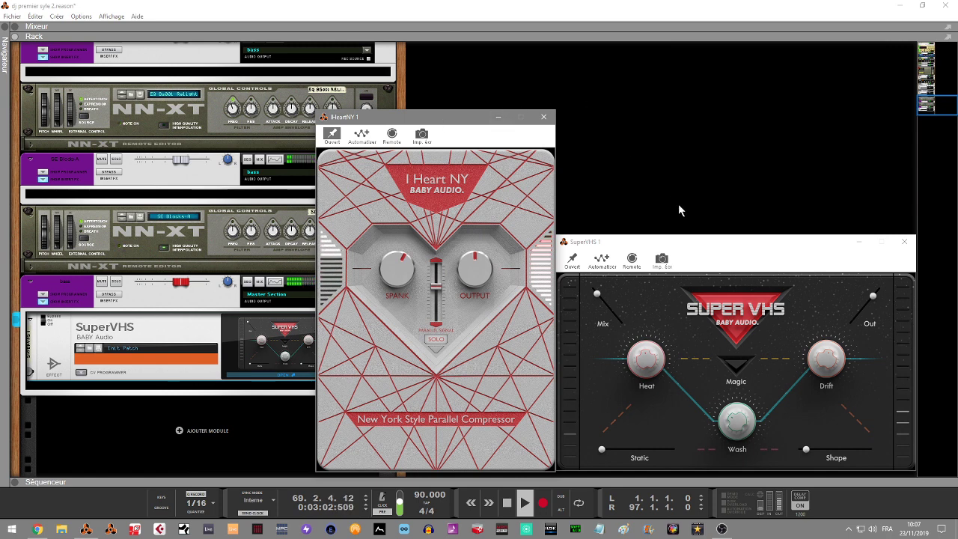
pyautogui.moveTo(716, 244); pyautogui.dragTo(718, 241)
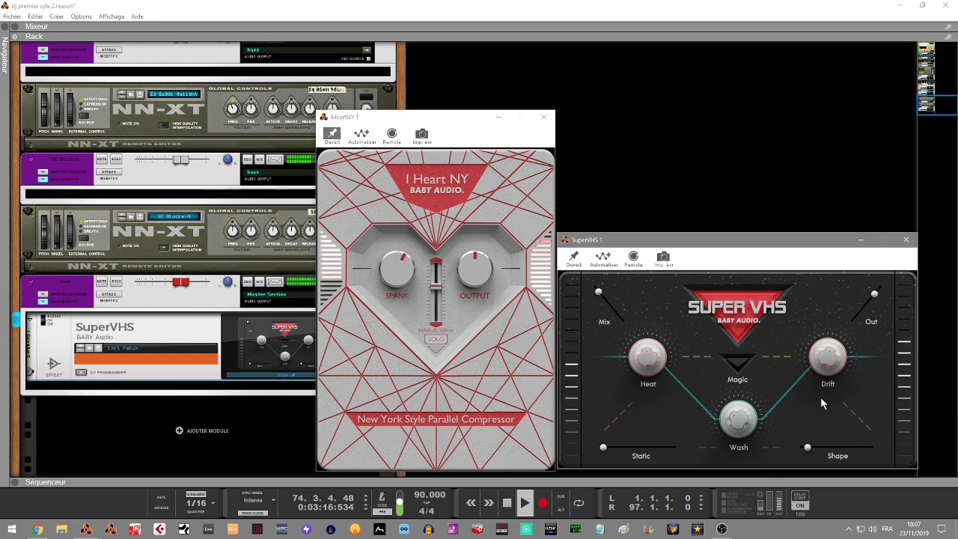
# Go through the sequencer to the mixer view and close the SuperVHS and IHeartNY plug-in windows
pyautogui.press('F7')
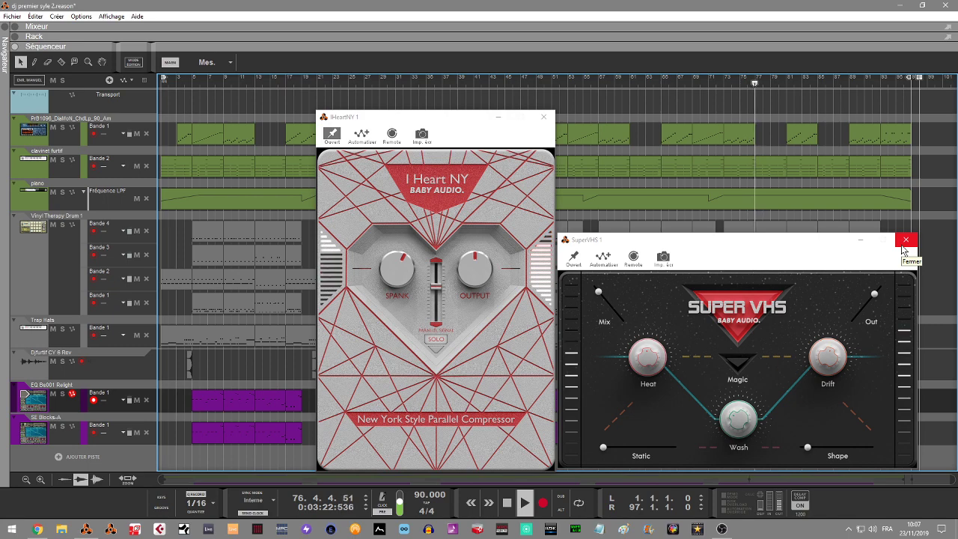
pyautogui.press('F5')
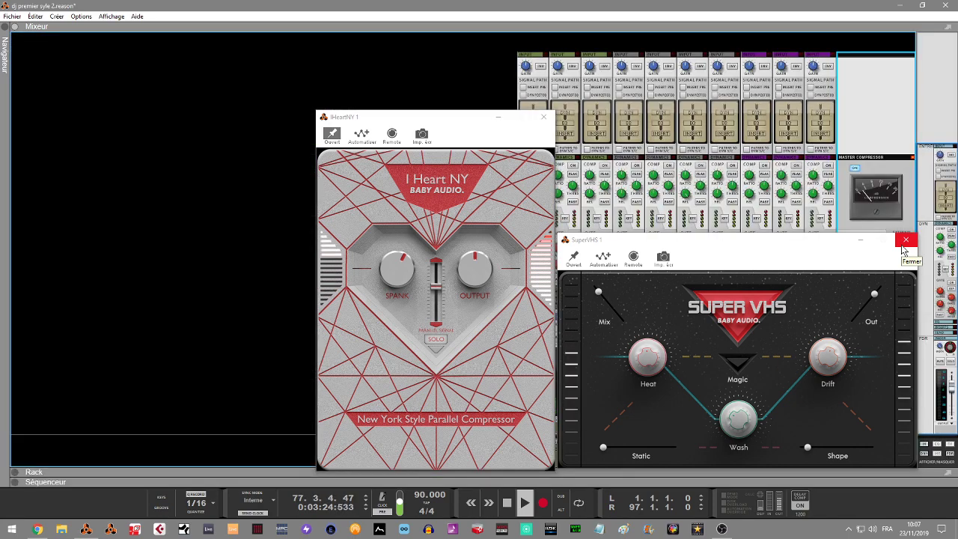
pyautogui.click(906, 242)
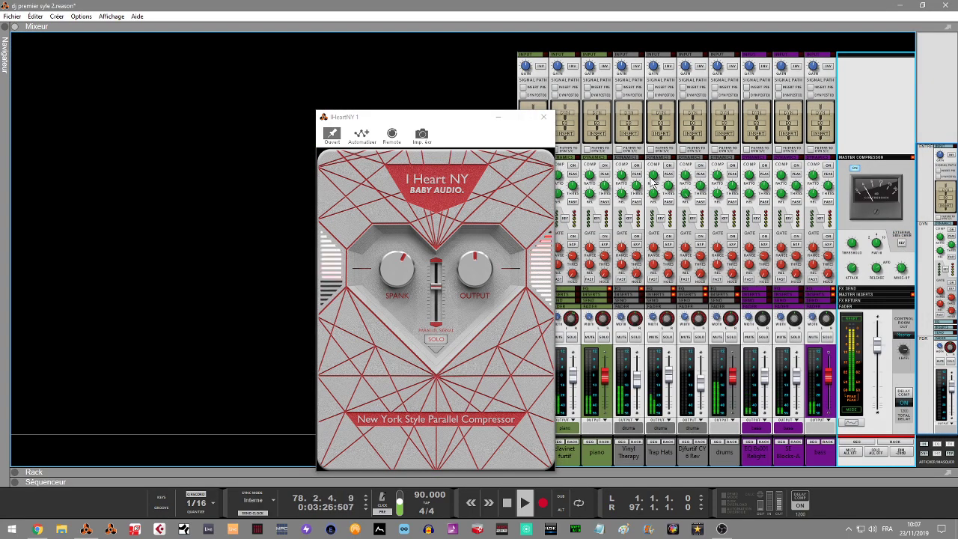
pyautogui.click(544, 117)
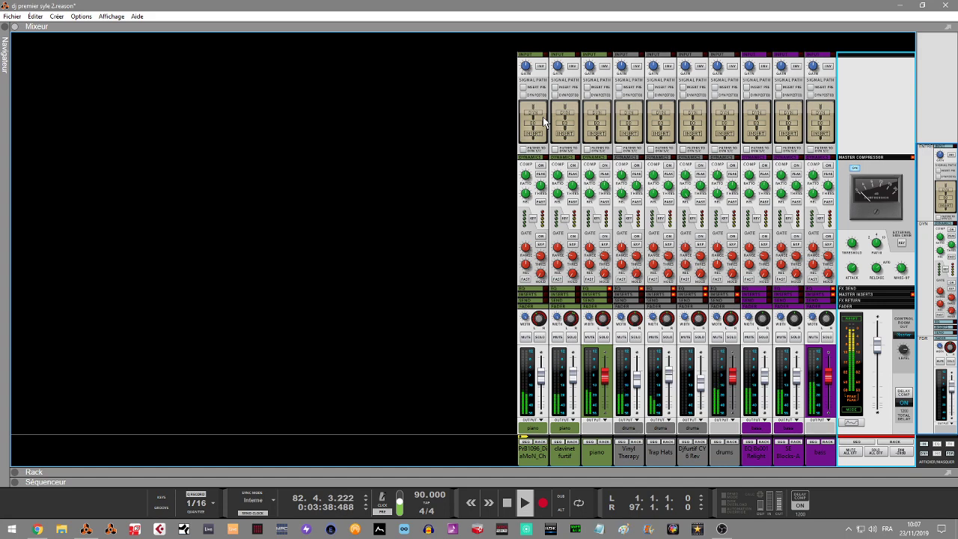
# Show the mixer, rack and sequencer together, and return to the sequencer alone
pyautogui.press('F5')
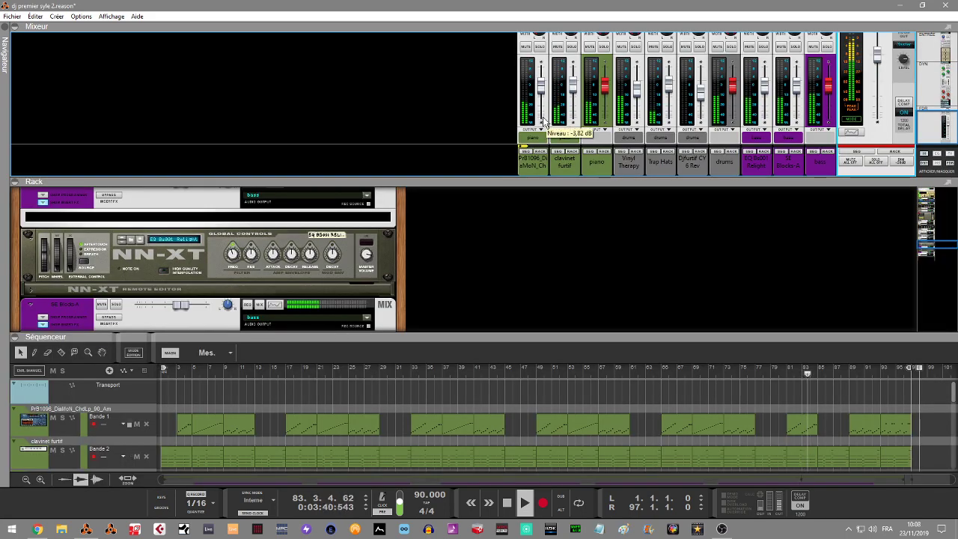
pyautogui.press('F7')
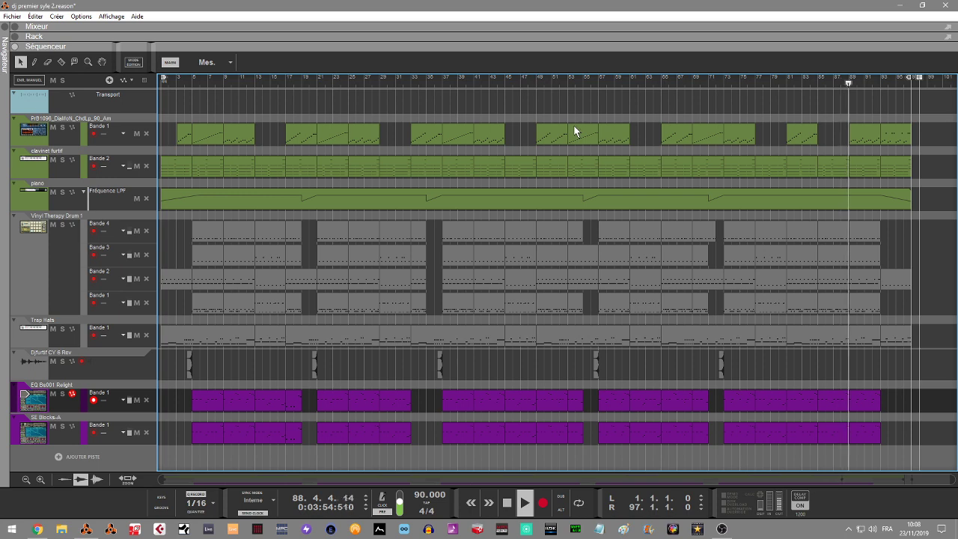
pyautogui.rightClick(574, 127)
pyautogui.click(621, 95)
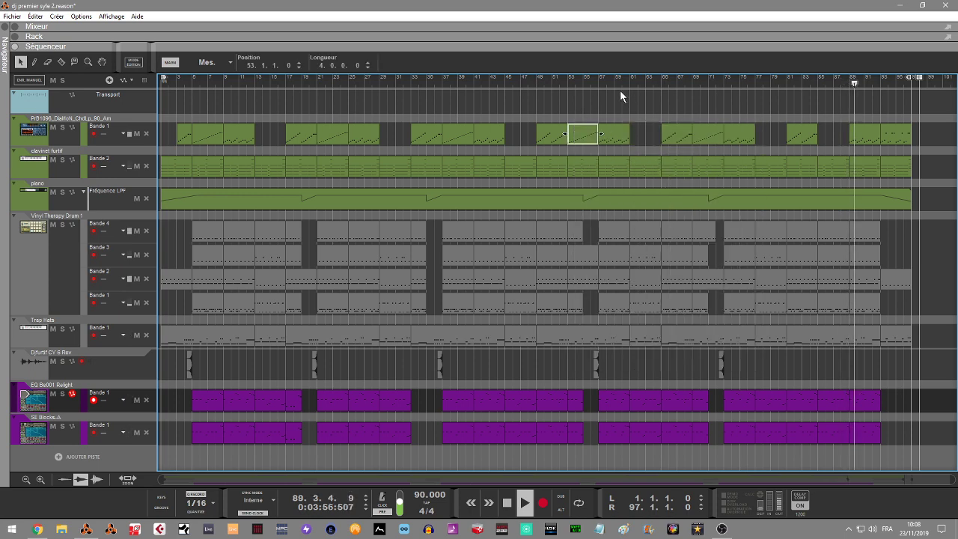
pyautogui.click(629, 92)
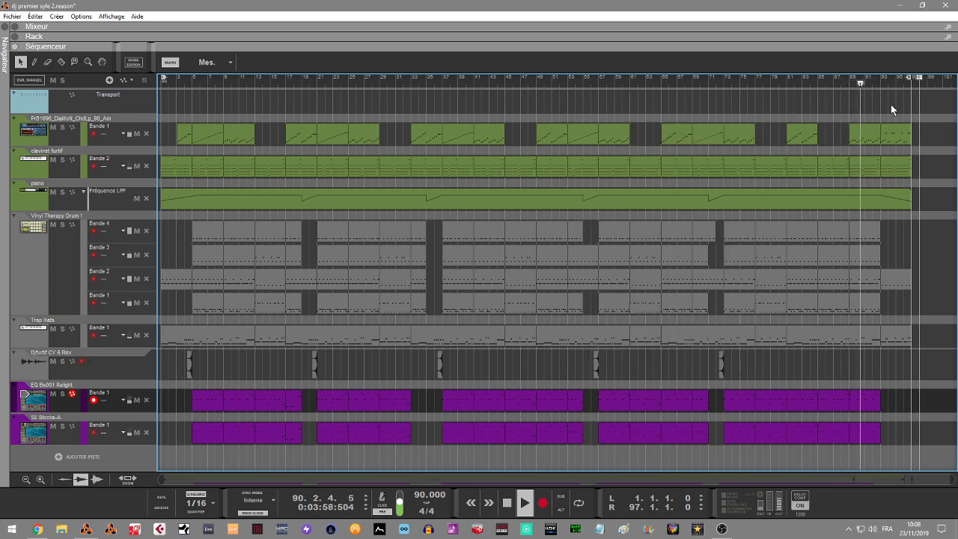